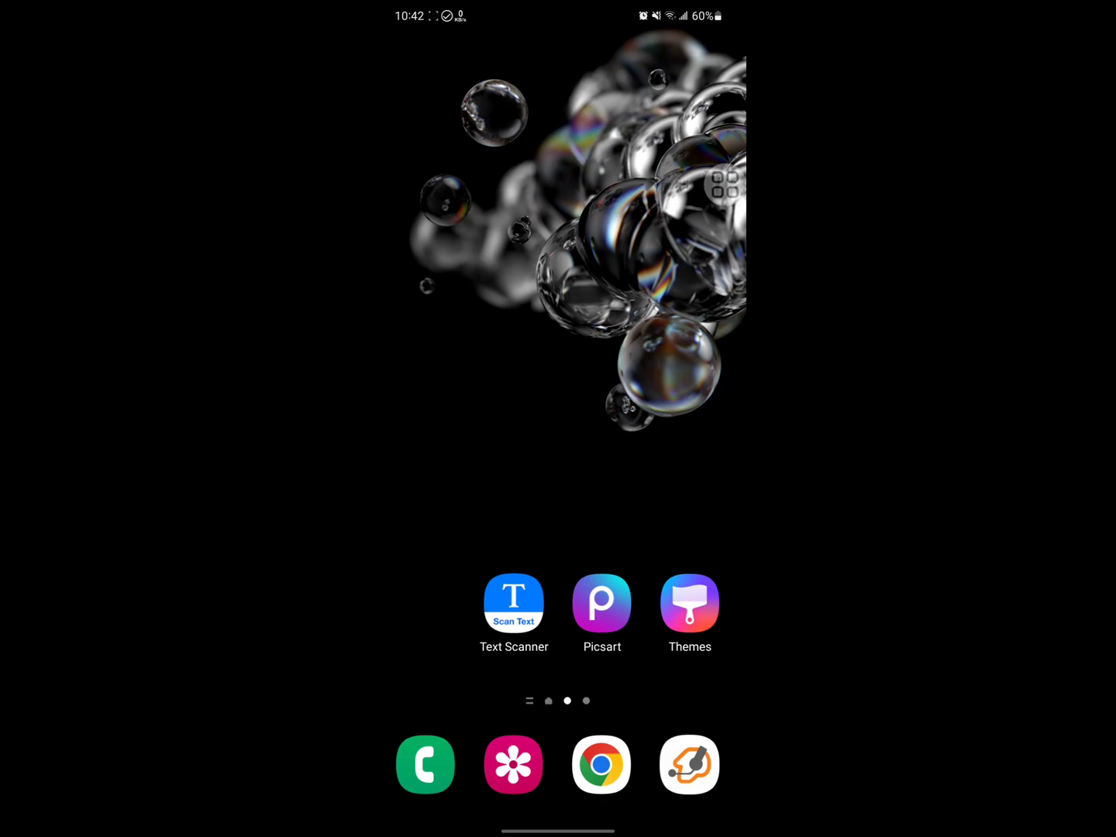
Swipe to the first home page that holds the Settings and Play Store apps.
{"action": "left_click_drag", "start_coordinate": [453, 392], "coordinate": [689, 392]}
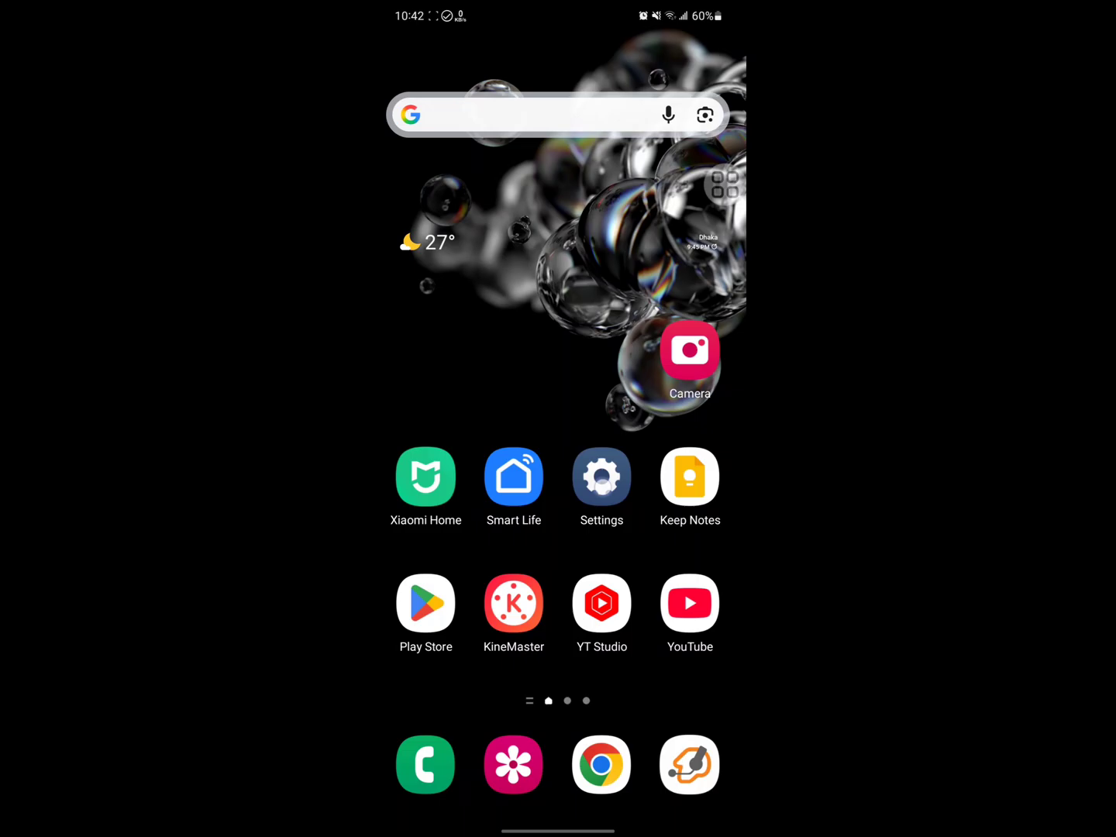
In Settings > Apps, search for "play" and go into Google Play Store's App info.
{"action": "left_click", "coordinate": [601, 482]}
{"action": "scroll", "coordinate": [558, 523], "scroll_direction": "down", "scroll_amount": 10}
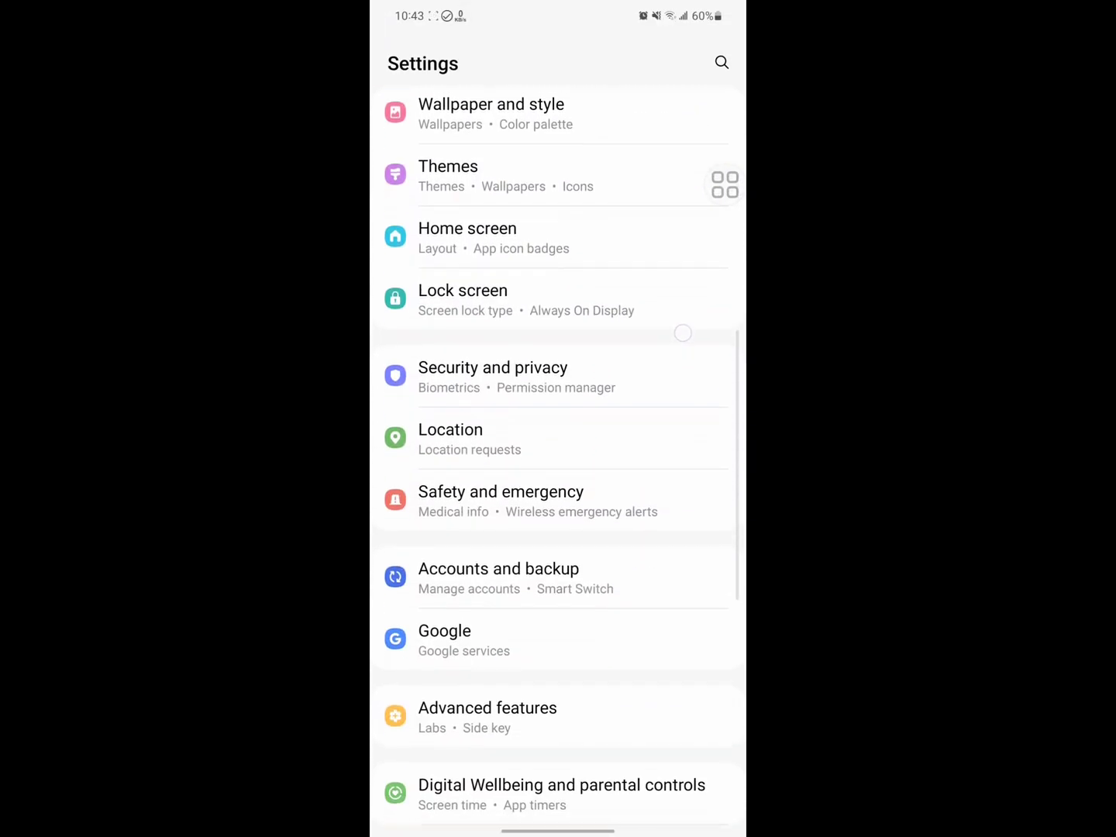
{"action": "scroll", "coordinate": [590, 575], "scroll_direction": "down", "scroll_amount": 3}
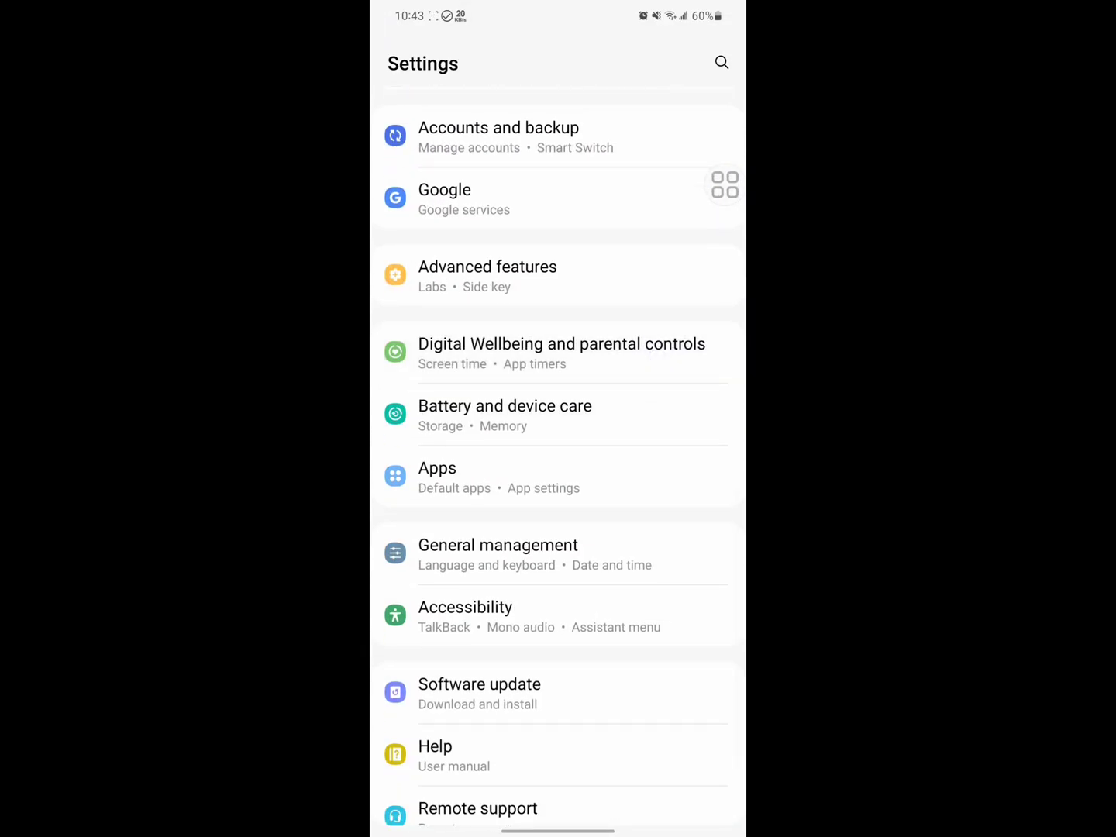
{"action": "left_click", "coordinate": [593, 483]}
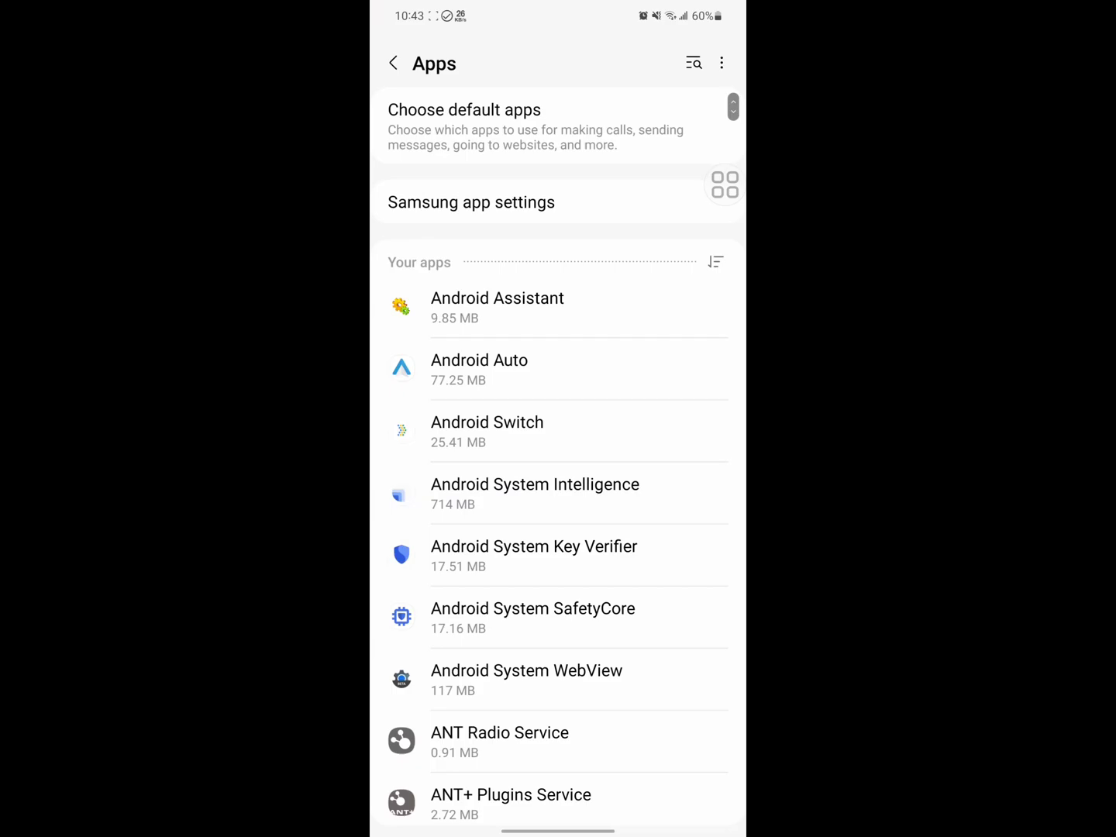
{"action": "scroll", "coordinate": [671, 355], "scroll_direction": "up", "scroll_amount": 2}
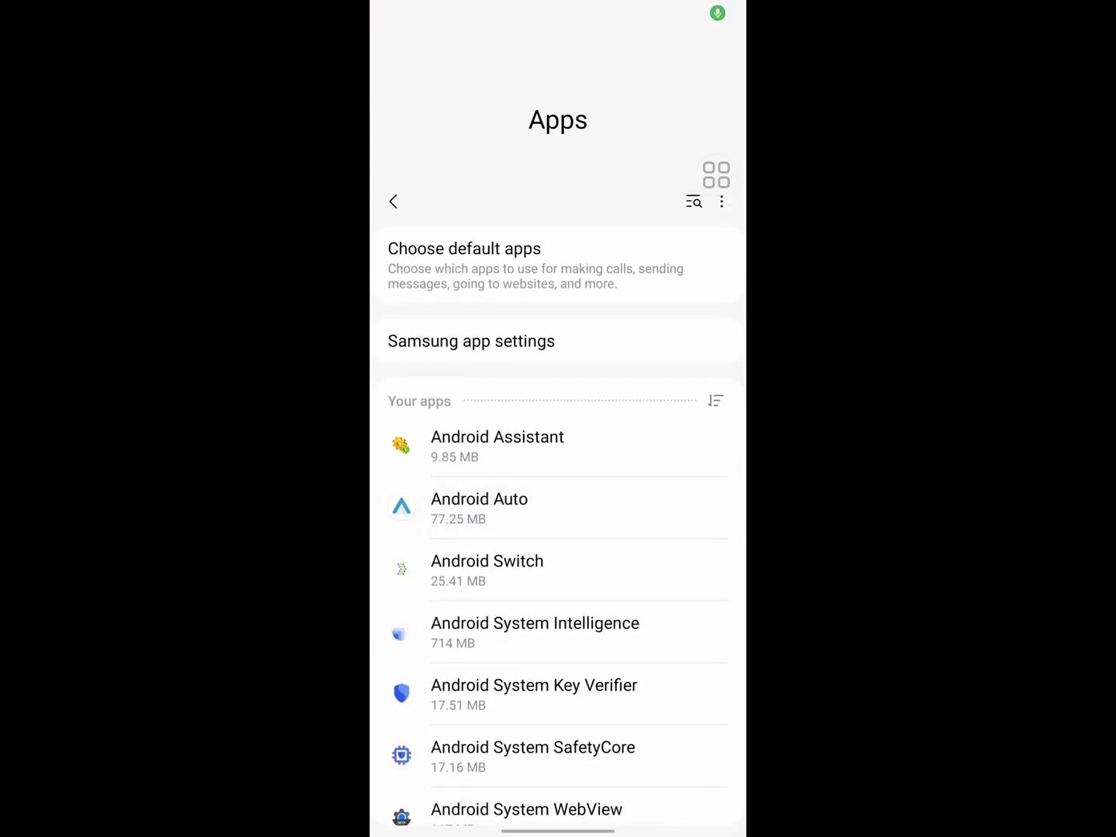
{"action": "left_click", "coordinate": [692, 200]}
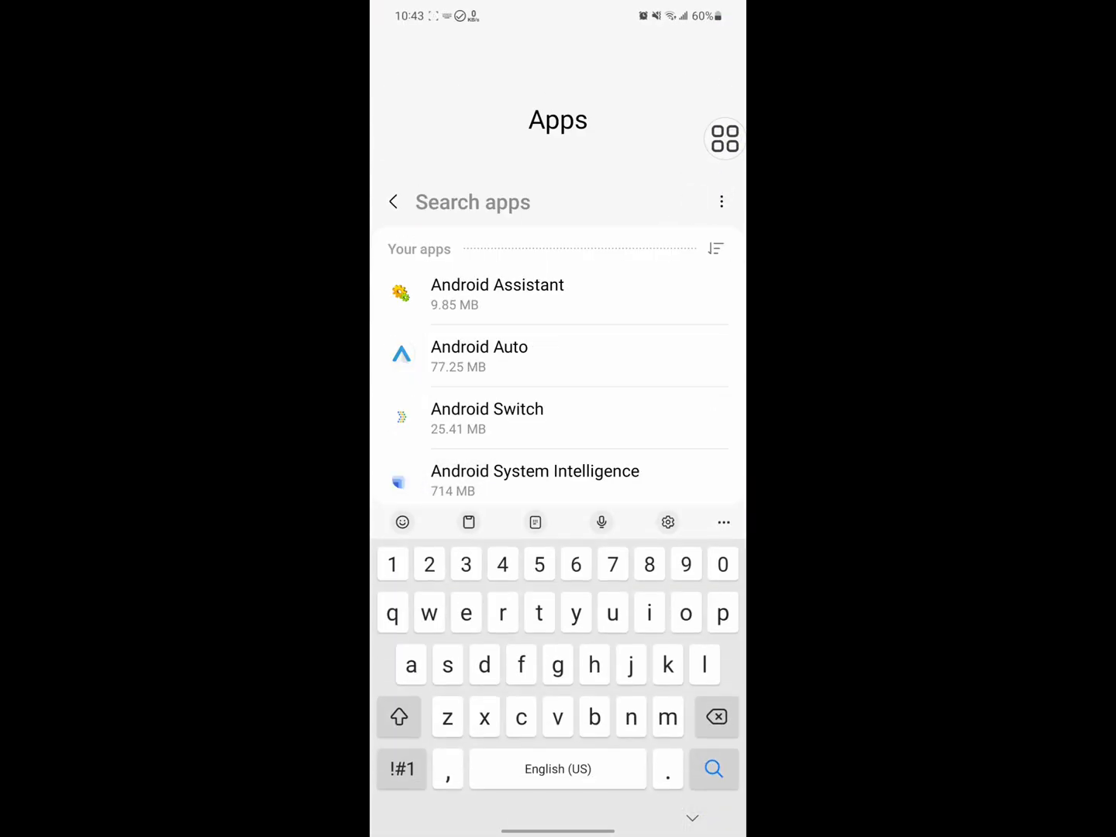
{"action": "left_click", "coordinate": [723, 613]}
{"action": "type", "text": "lay"}
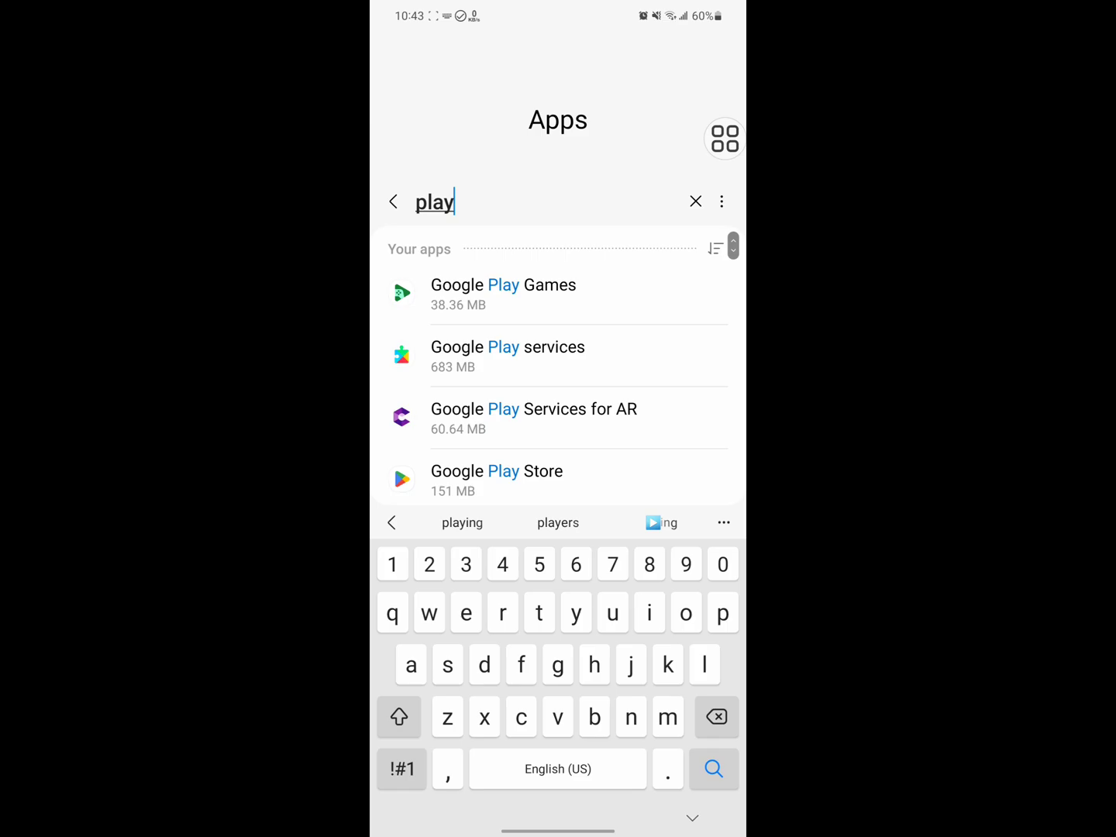
{"action": "scroll", "coordinate": [590, 340], "scroll_direction": "down", "scroll_amount": 2}
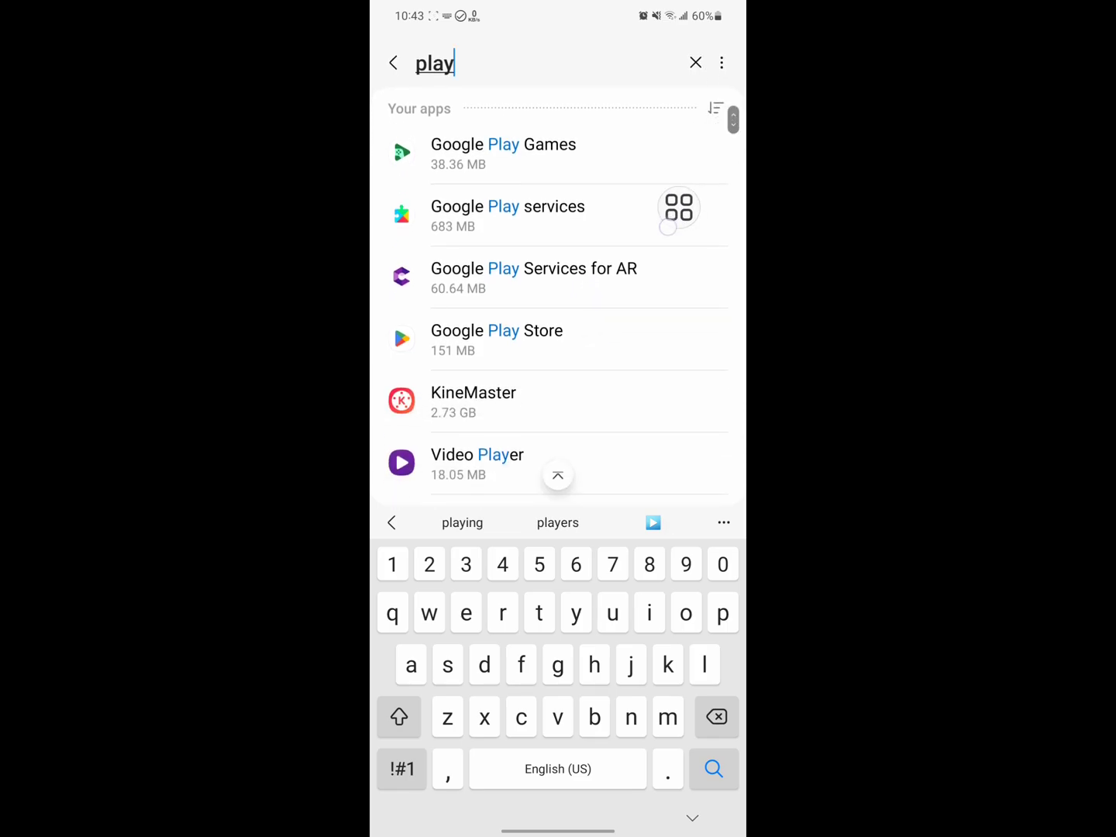
{"action": "mouse_move", "coordinate": [725, 138]}
{"action": "left_mouse_down"}
{"action": "mouse_move", "coordinate": [461, 345]}
{"action": "mouse_move", "coordinate": [694, 306]}
{"action": "left_mouse_up"}
{"action": "left_click", "coordinate": [523, 335]}
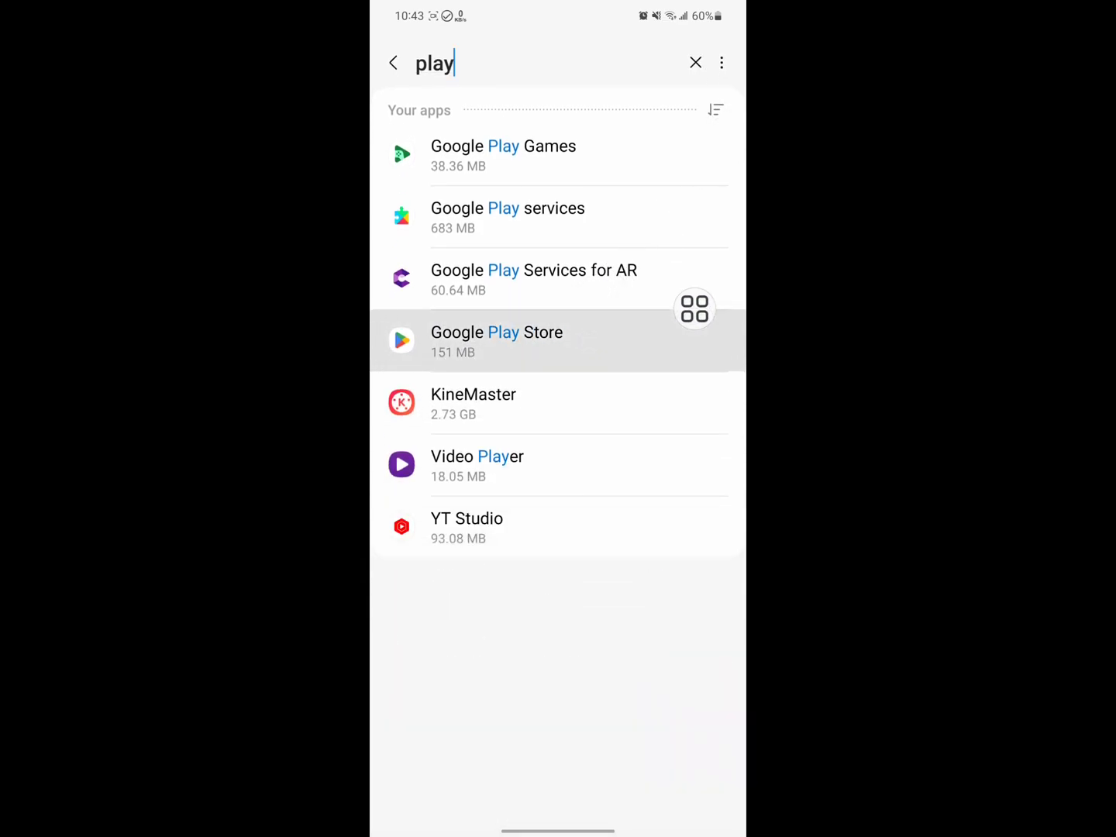
{"action": "scroll", "coordinate": [590, 508], "scroll_direction": "down", "scroll_amount": 2}
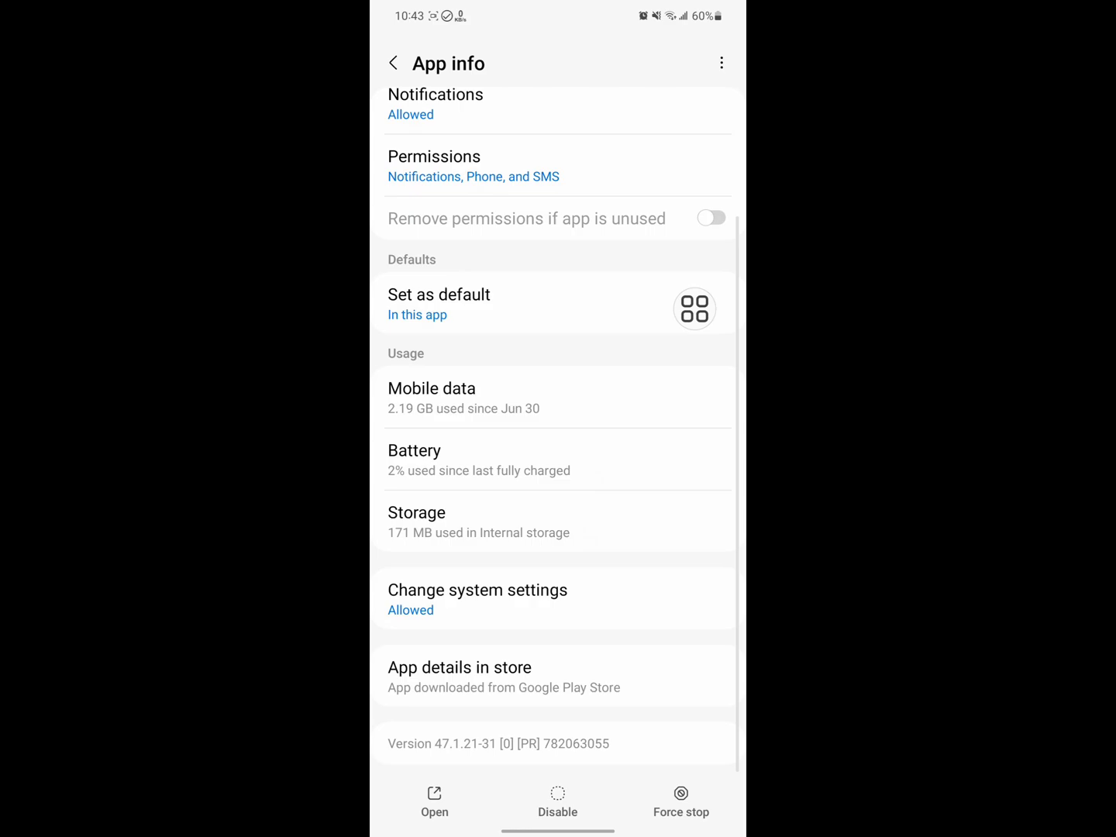
Clear Google Play Store's data from its Storage page and confirm the deletion.
{"action": "left_click", "coordinate": [555, 528]}
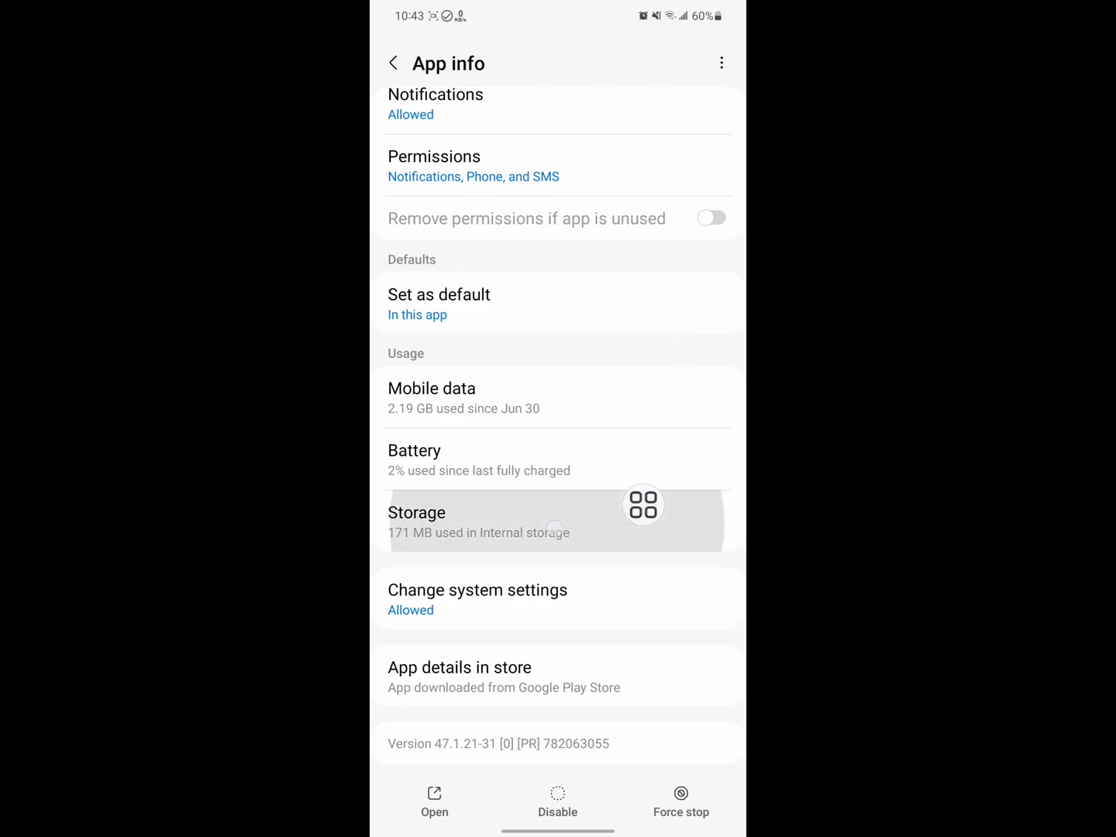
{"action": "left_click", "coordinate": [478, 804]}
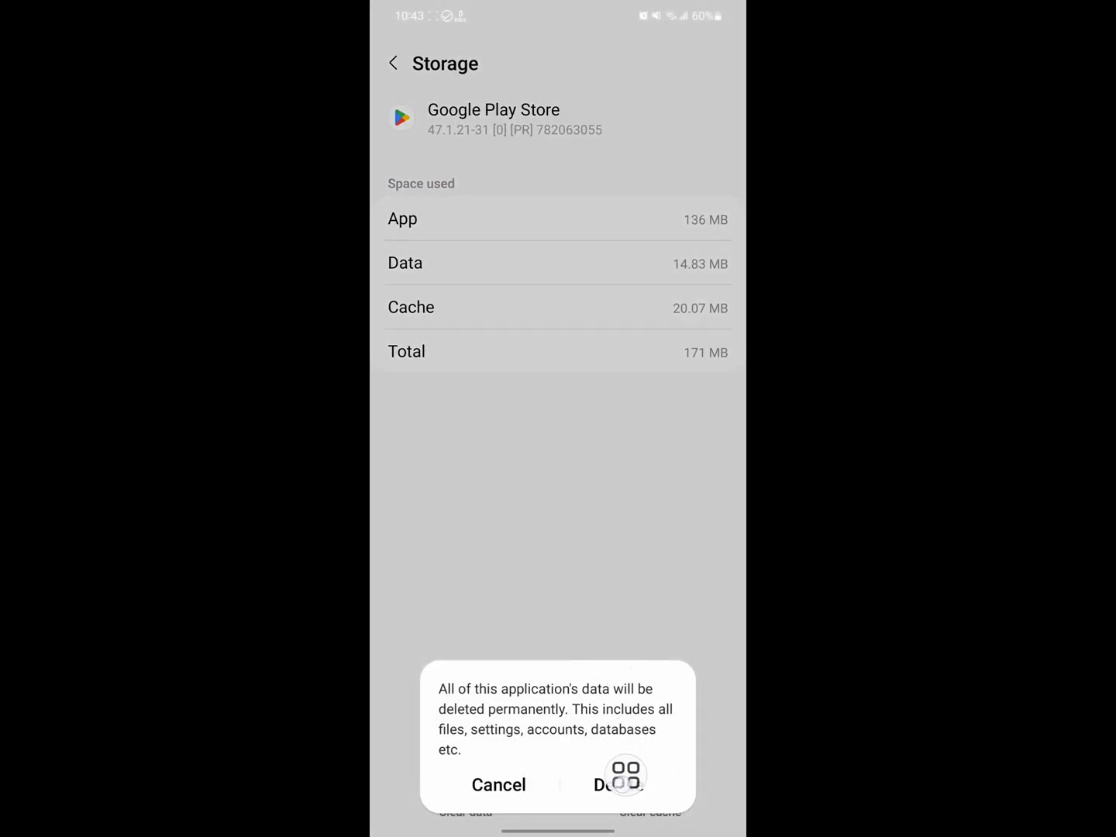
{"action": "left_click", "coordinate": [630, 783]}
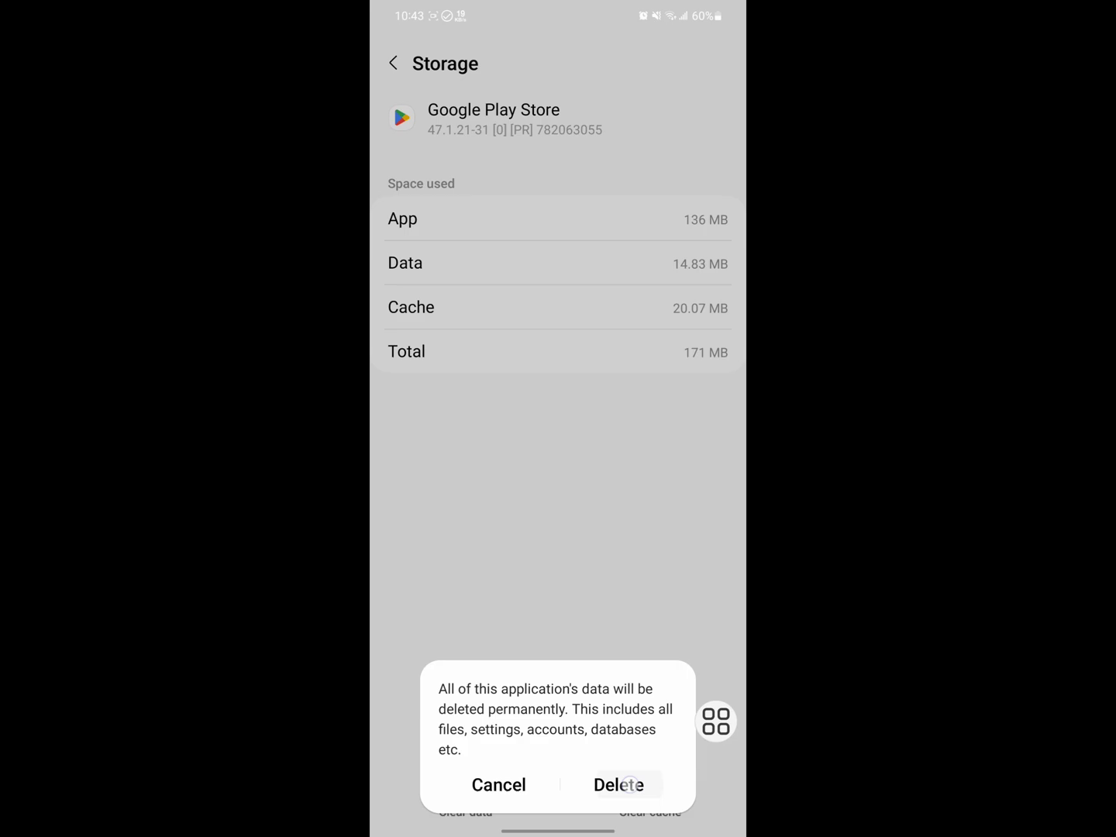
Back on App info, force stop Google Play Store and confirm.
{"action": "left_click", "coordinate": [394, 63]}
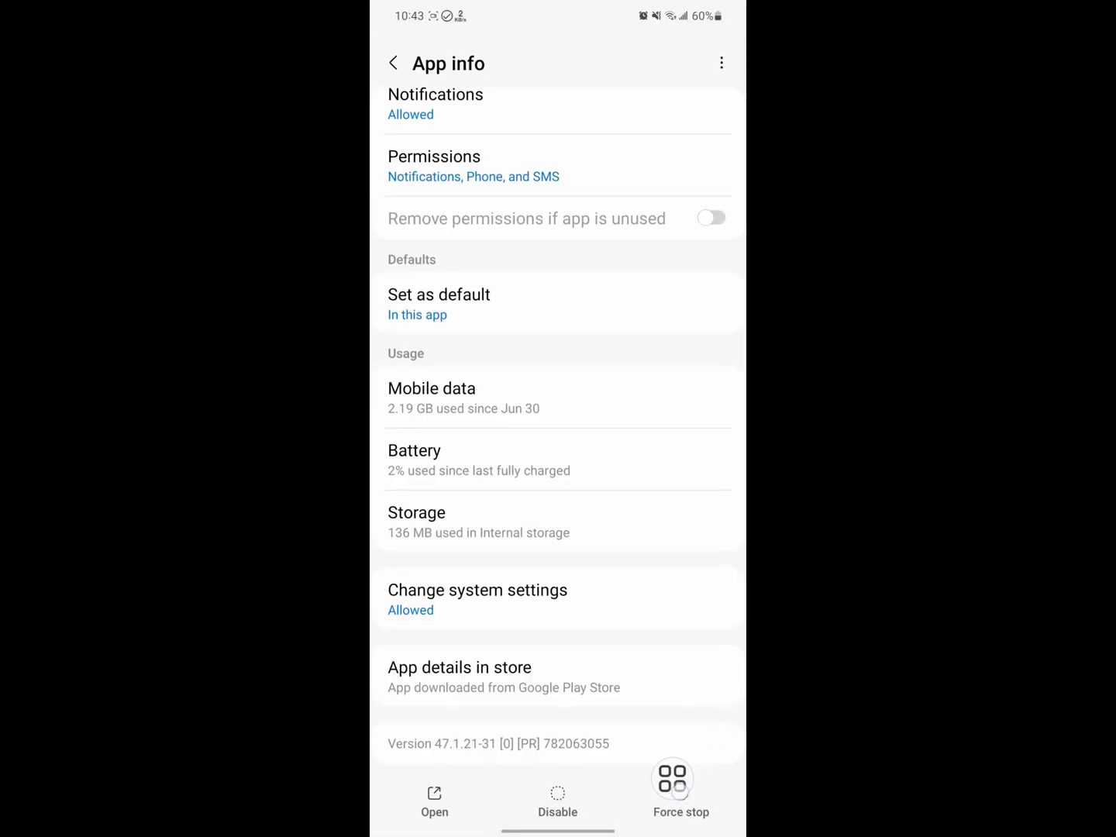
{"action": "left_click", "coordinate": [681, 803]}
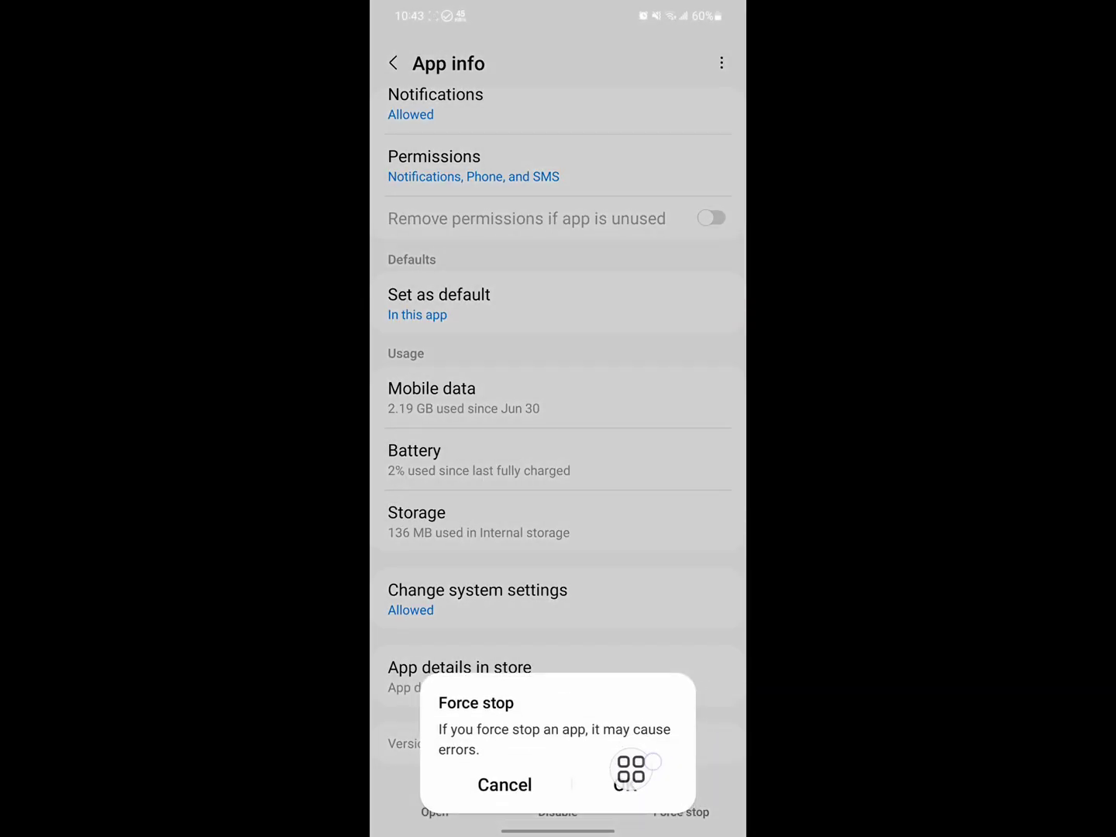
{"action": "left_click", "coordinate": [624, 802]}
{"action": "scroll", "coordinate": [661, 483], "scroll_direction": "up", "scroll_amount": 5}
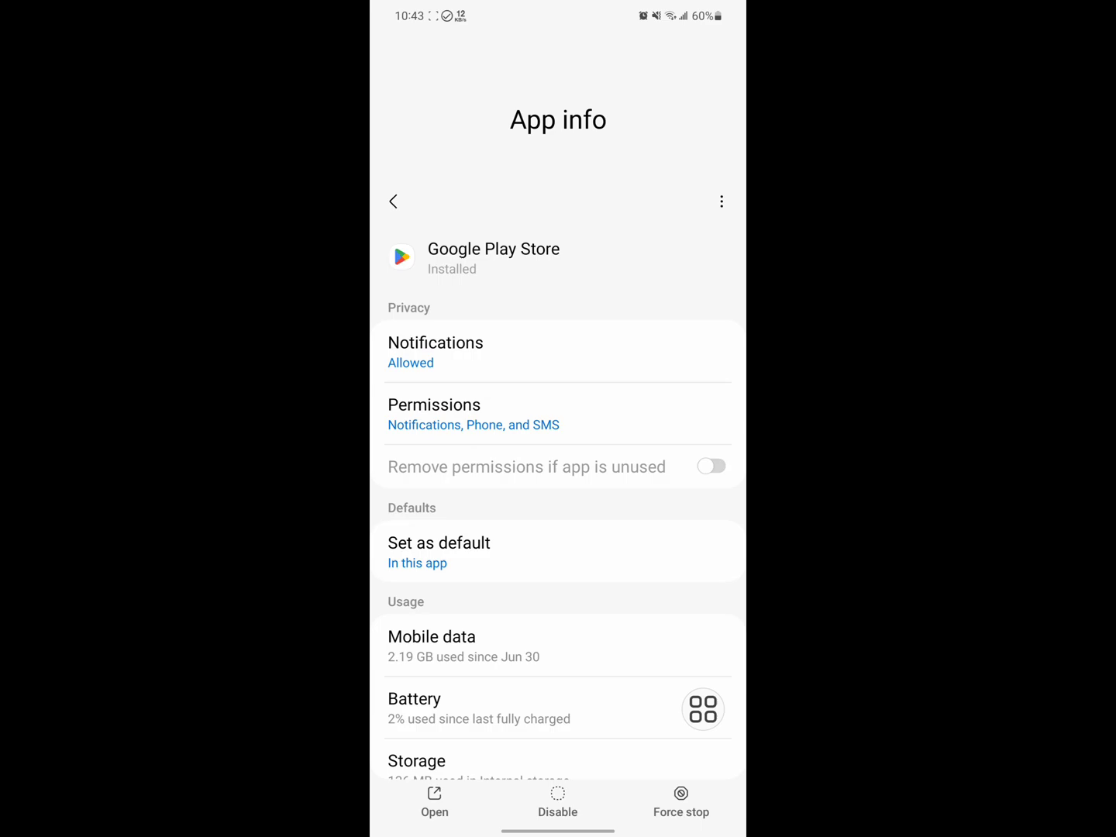
Uninstall Google Play Store's updates to restore the factory version, then return home.
{"action": "left_click", "coordinate": [721, 201]}
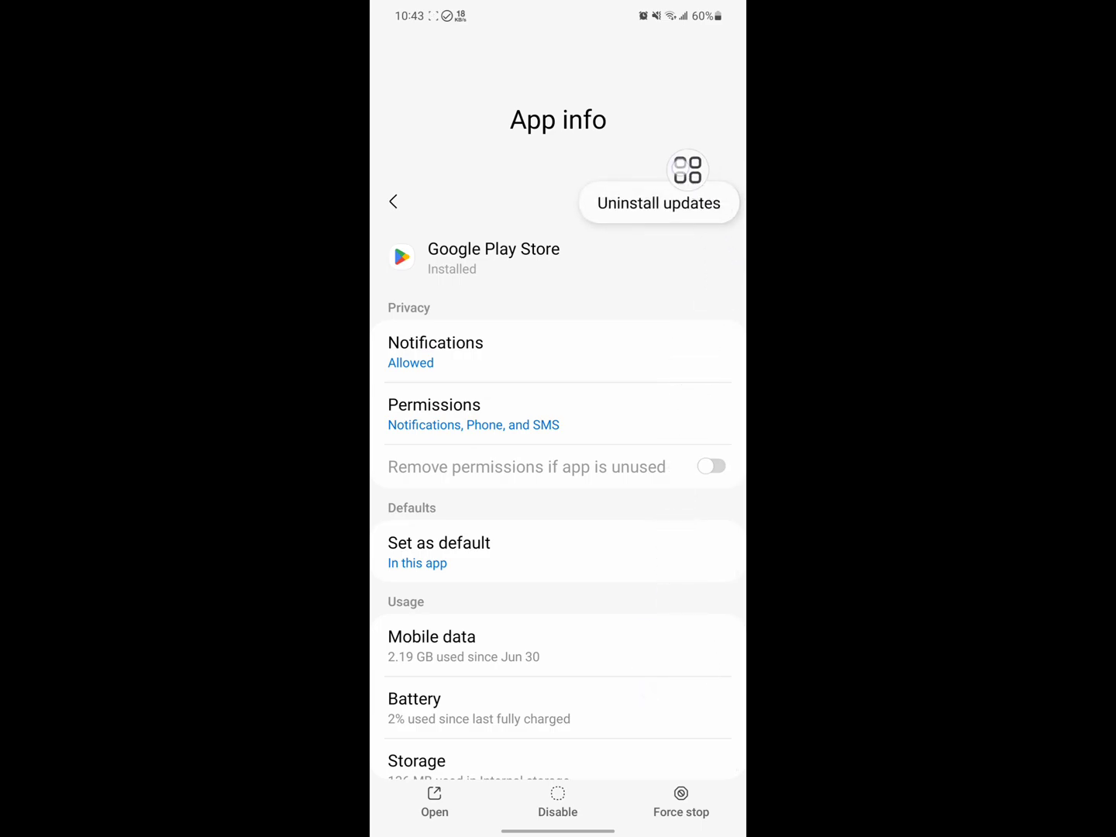
{"action": "left_click", "coordinate": [680, 203]}
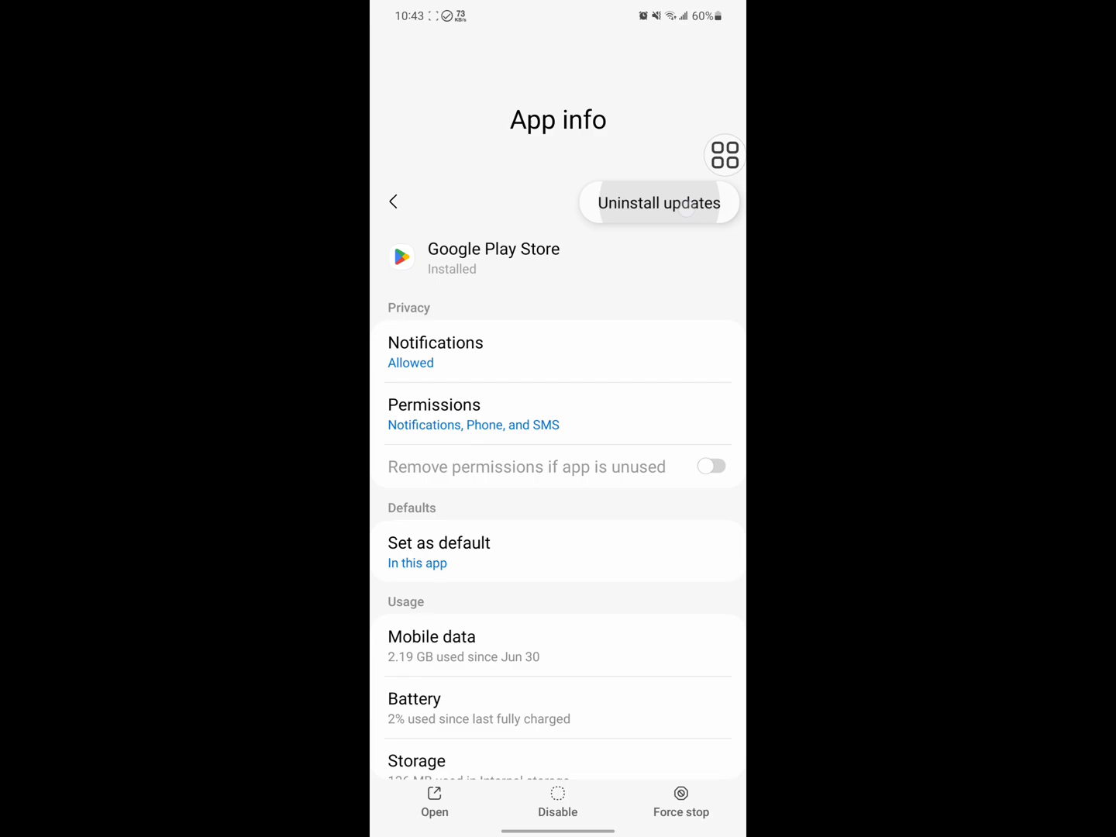
{"action": "left_click", "coordinate": [624, 785]}
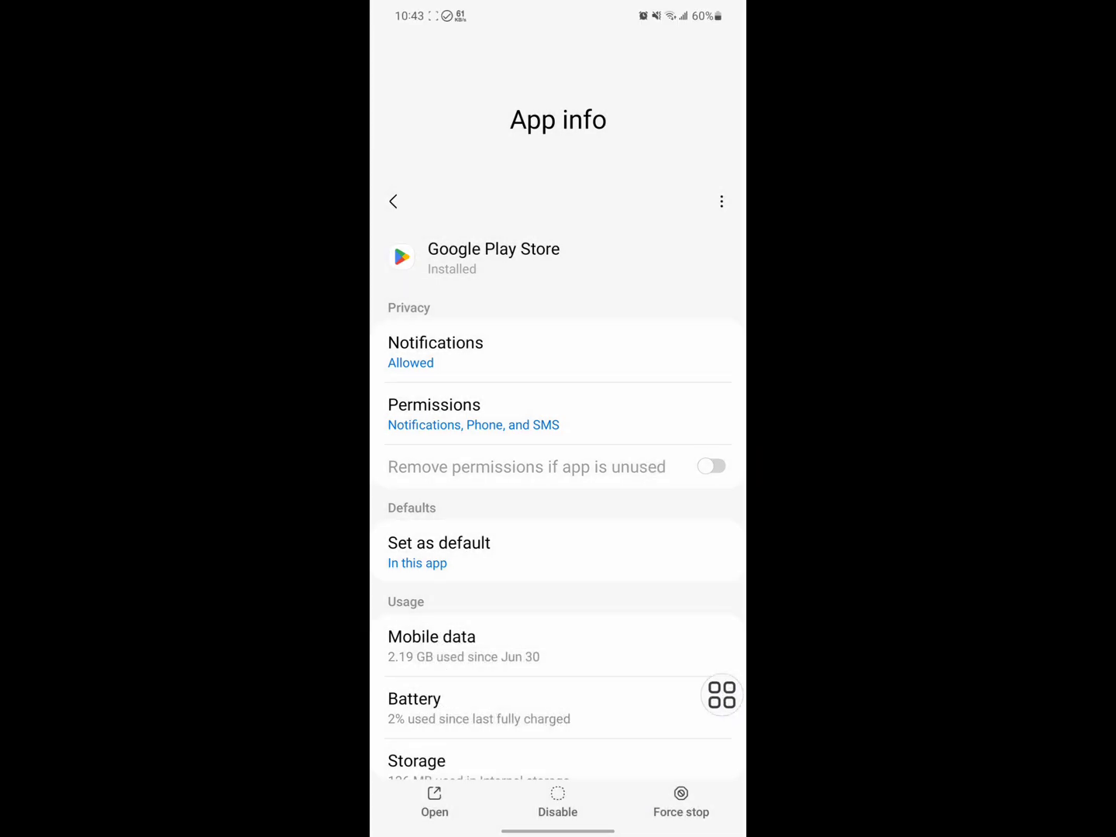
{"action": "left_click_drag", "start_coordinate": [563, 818], "coordinate": [564, 610]}
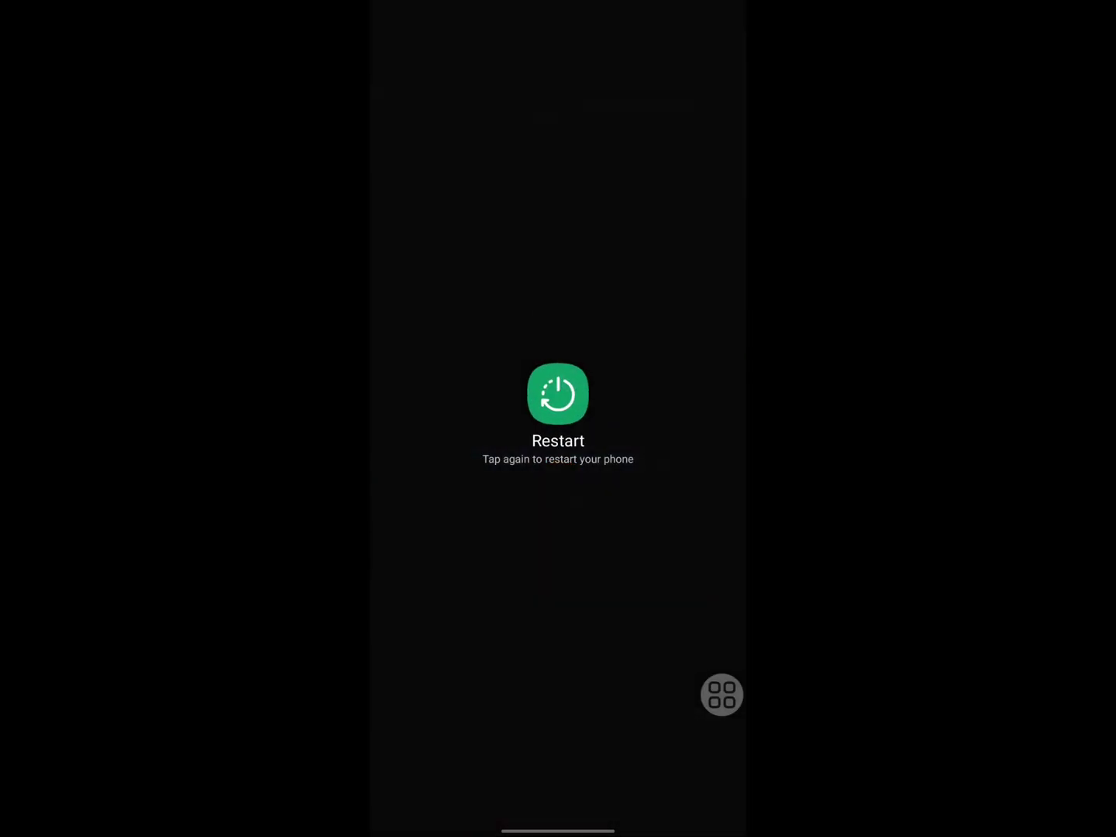
Bring up the power menu and confirm restarting the phone.
{"action": "mouse_move", "coordinate": [723, 695]}
{"action": "left_mouse_down"}
{"action": "mouse_move", "coordinate": [608, 369]}
{"action": "mouse_move", "coordinate": [699, 327]}
{"action": "left_mouse_up"}
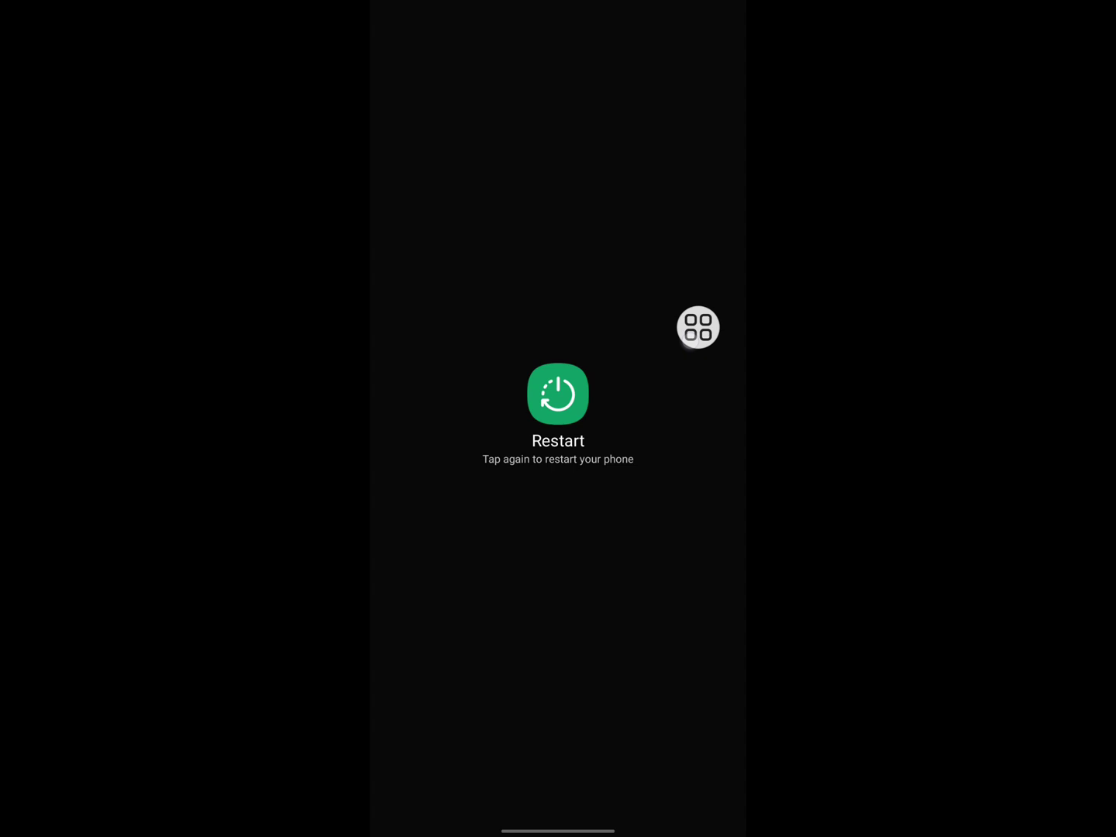
{"action": "key", "text": "Escape"}
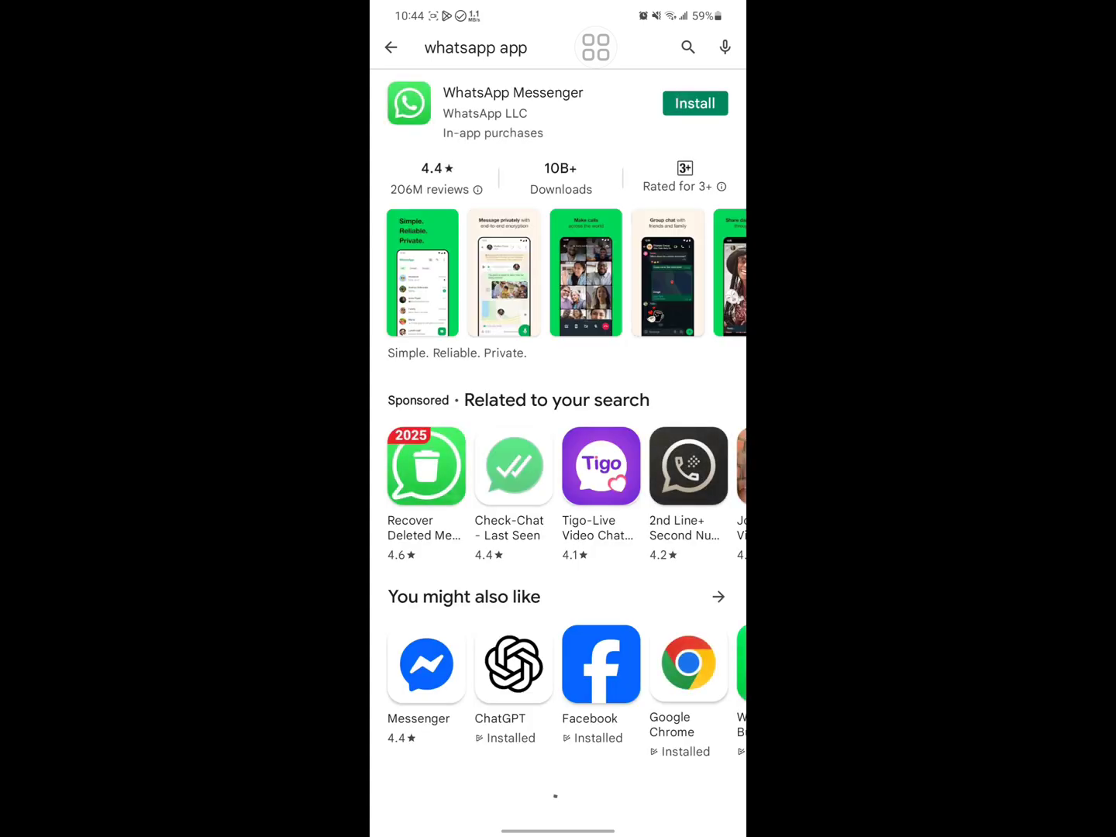
Install WhatsApp Messenger from its Play Store result and view its details page.
{"action": "left_click", "coordinate": [695, 103]}
{"action": "left_click", "coordinate": [513, 92]}
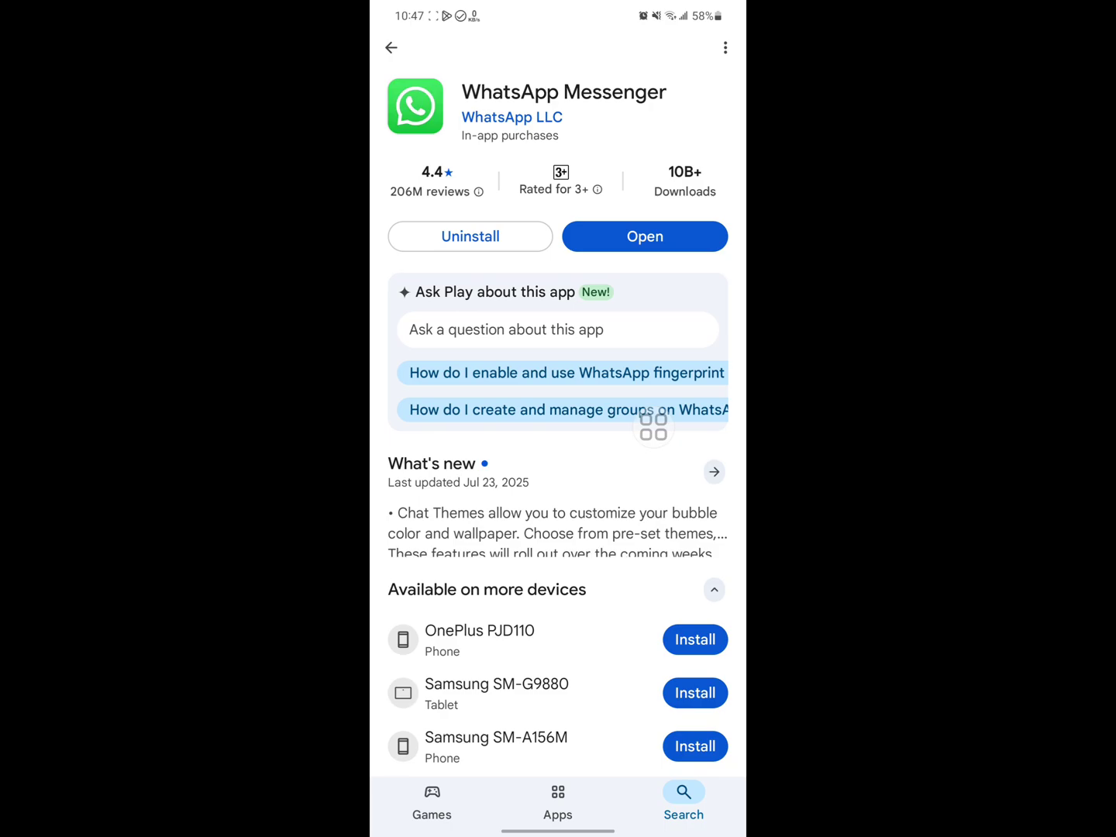
{"action": "left_click_drag", "start_coordinate": [558, 830], "coordinate": [558, 610]}
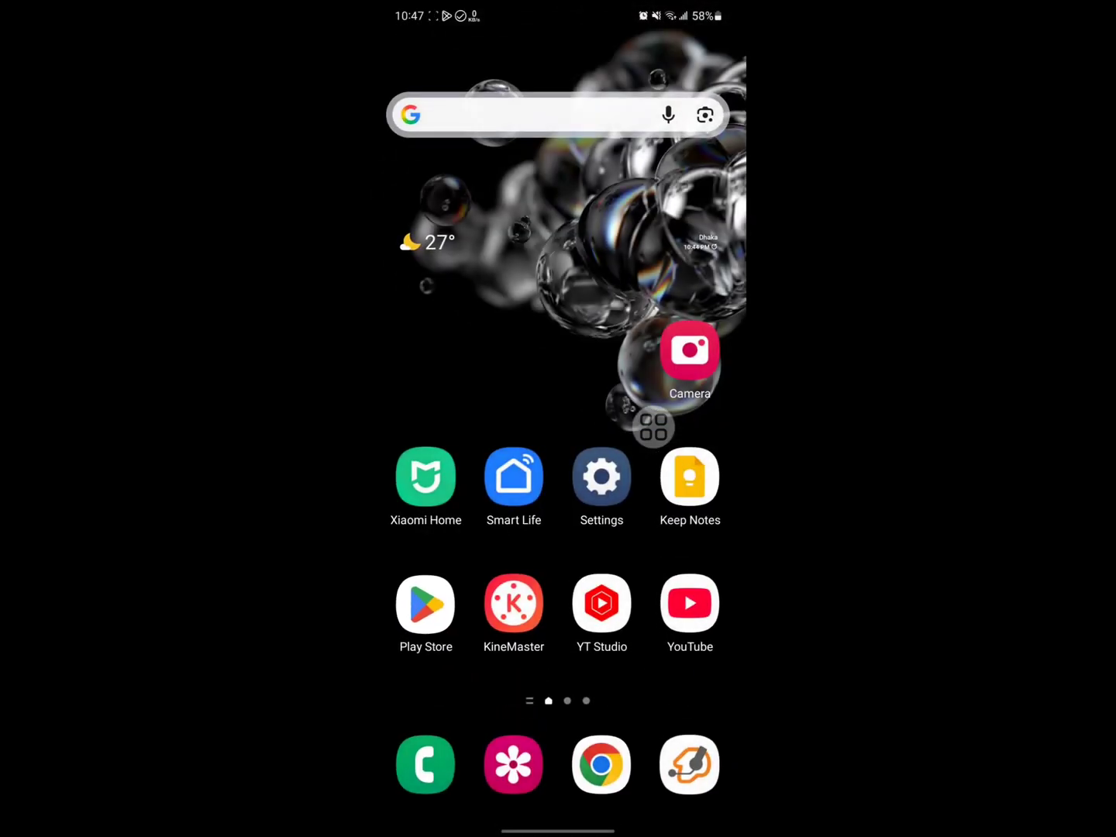
{"action": "left_click_drag", "start_coordinate": [558, 697], "coordinate": [558, 262]}
{"action": "left_click_drag", "start_coordinate": [437, 436], "coordinate": [698, 436]}
{"action": "left_click_drag", "start_coordinate": [489, 367], "coordinate": [518, 366]}
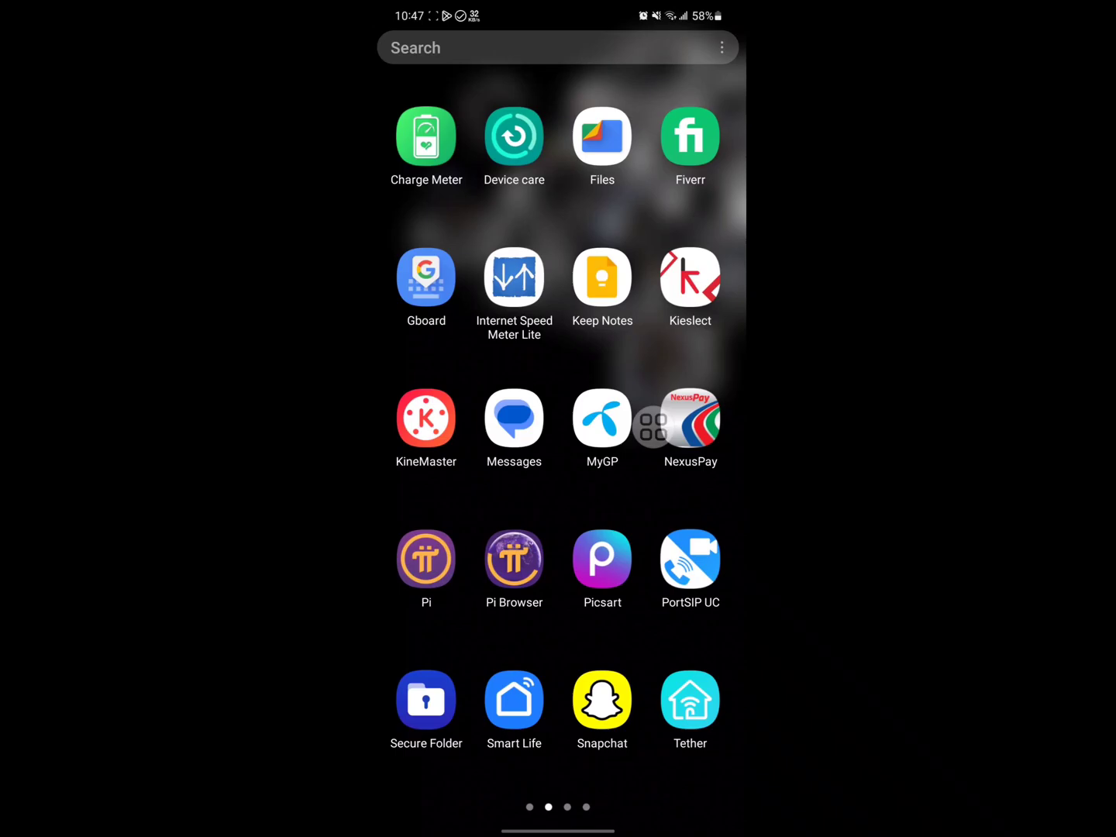
{"action": "left_click", "coordinate": [601, 134]}
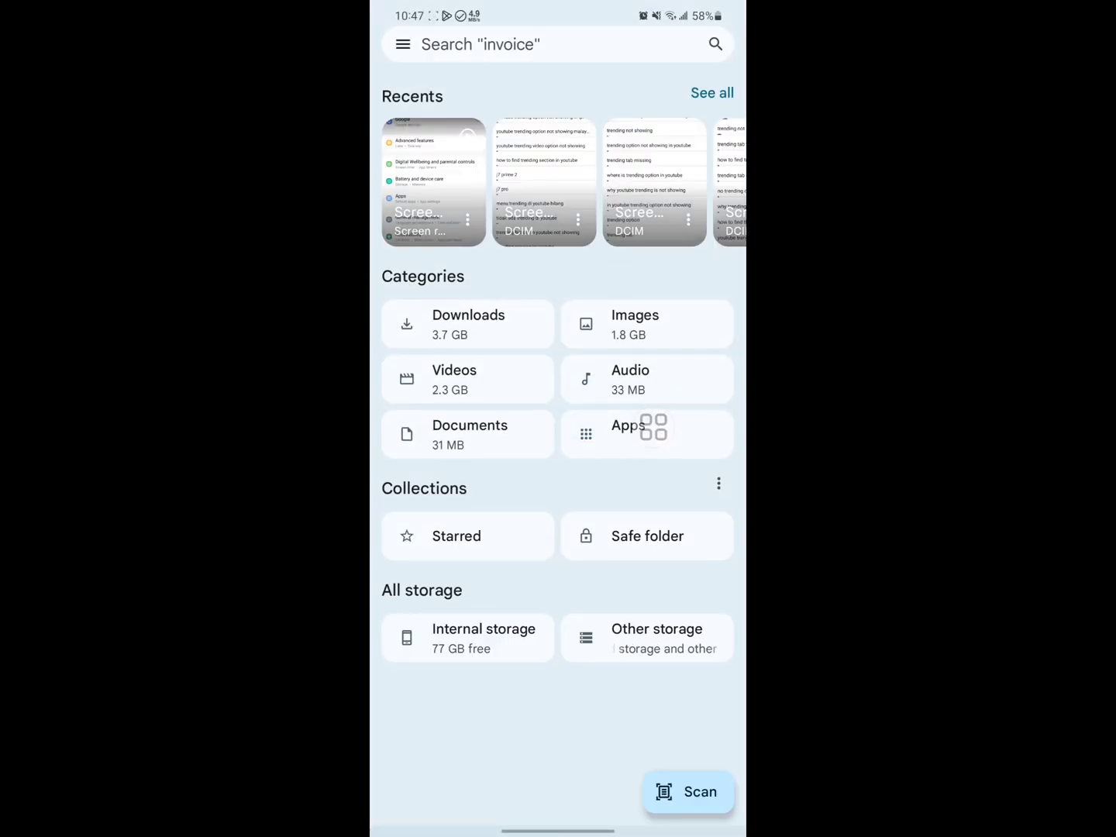
{"action": "left_click", "coordinate": [468, 638]}
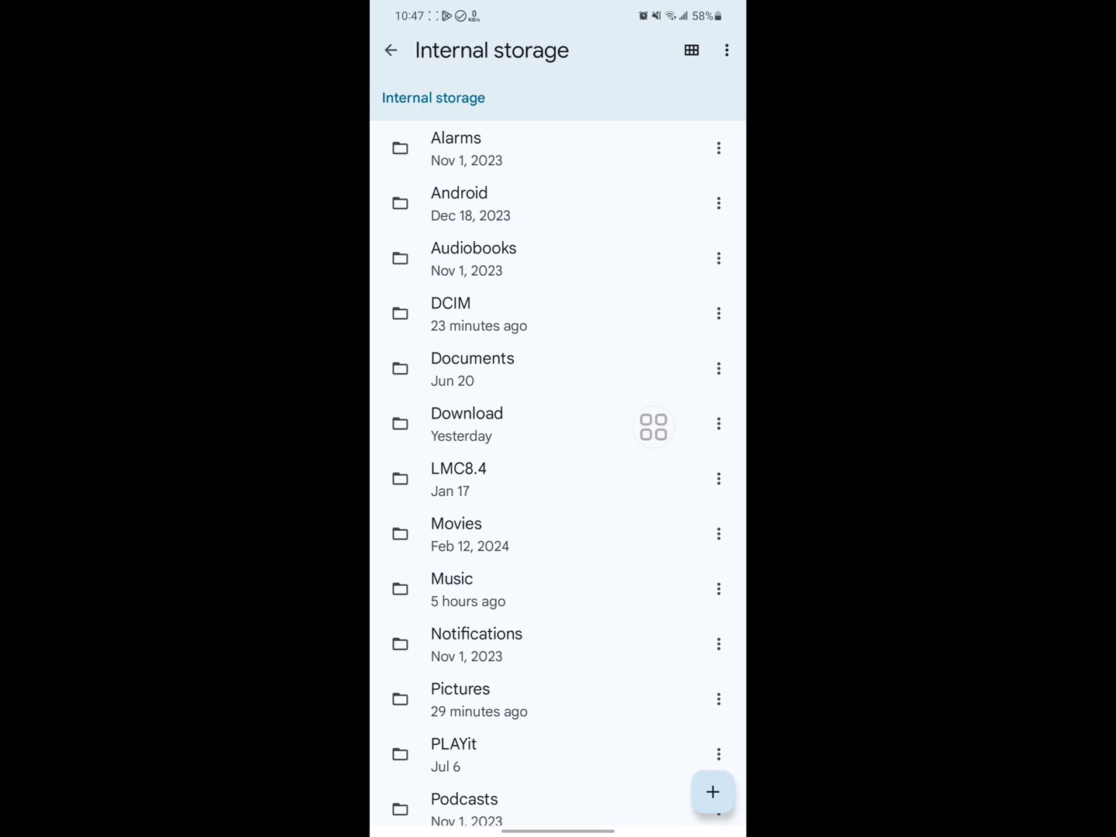
{"action": "left_click_drag", "start_coordinate": [551, 812], "coordinate": [554, 567]}
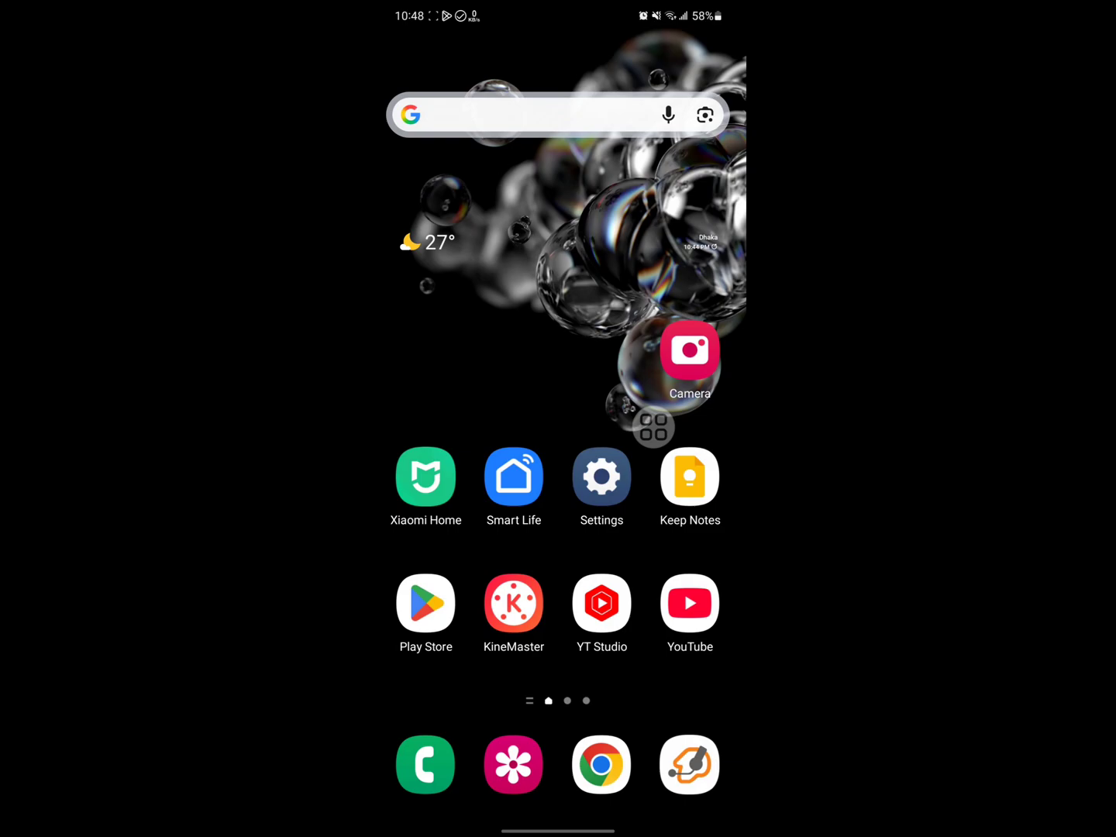